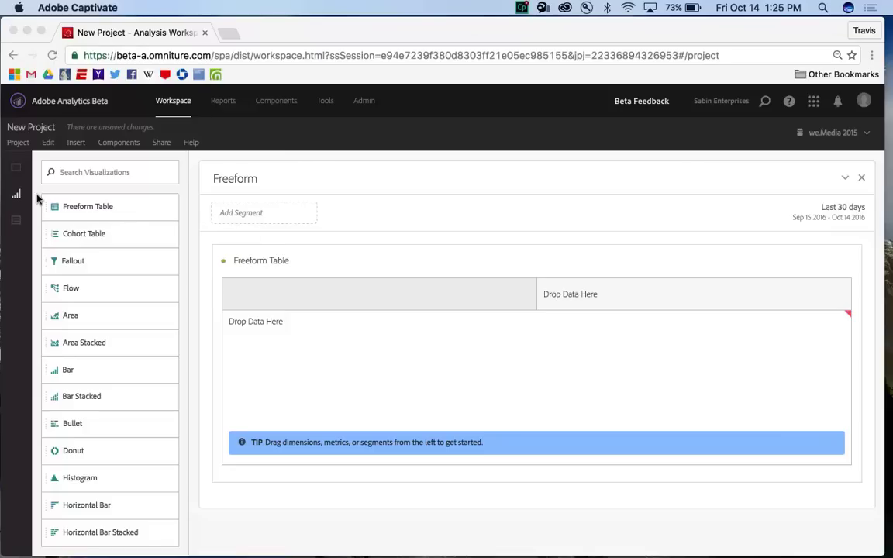
Add a Flow visualization above the Freeform Table and show the Components list
{"action": "left_click", "coordinate": [88, 291]}
{"action": "left_click_drag", "start_coordinate": [87, 291], "coordinate": [356, 269]}
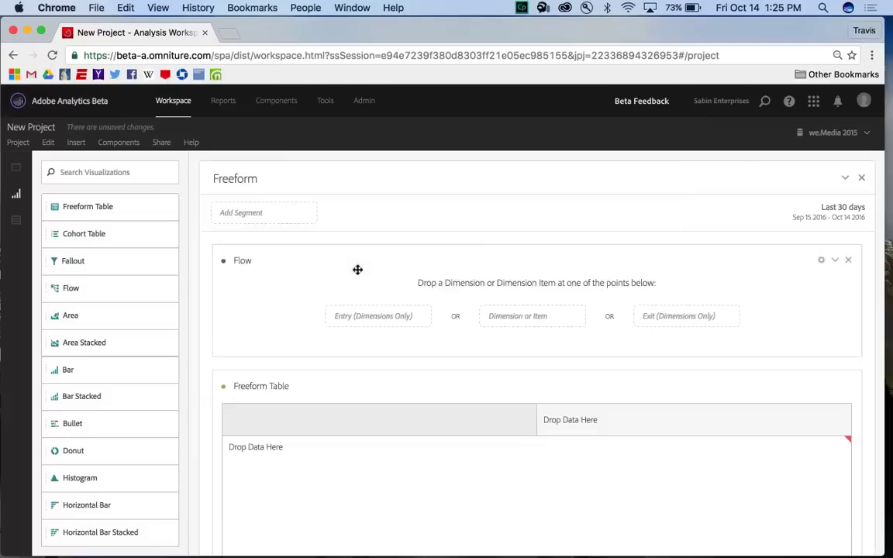
{"action": "left_click", "coordinate": [15, 220]}
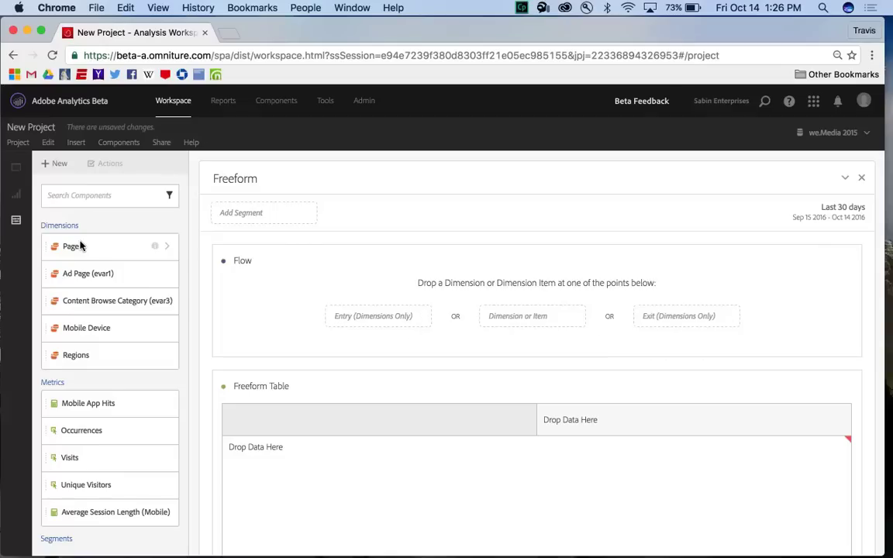
Set Page as the flow's entry point, charting 5,685 path views to Home (1,929), Opinion and more
{"action": "left_click_drag", "start_coordinate": [74, 247], "coordinate": [238, 269]}
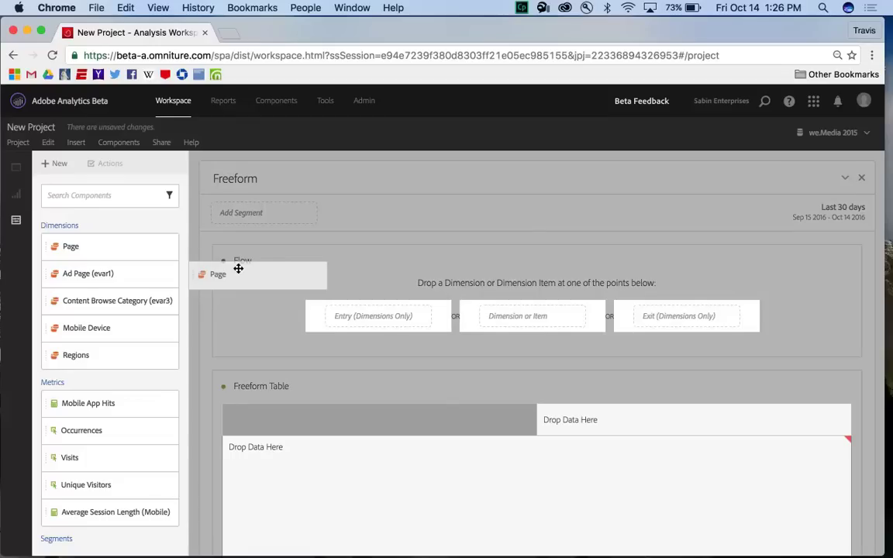
{"action": "left_click_drag", "start_coordinate": [238, 269], "coordinate": [361, 313]}
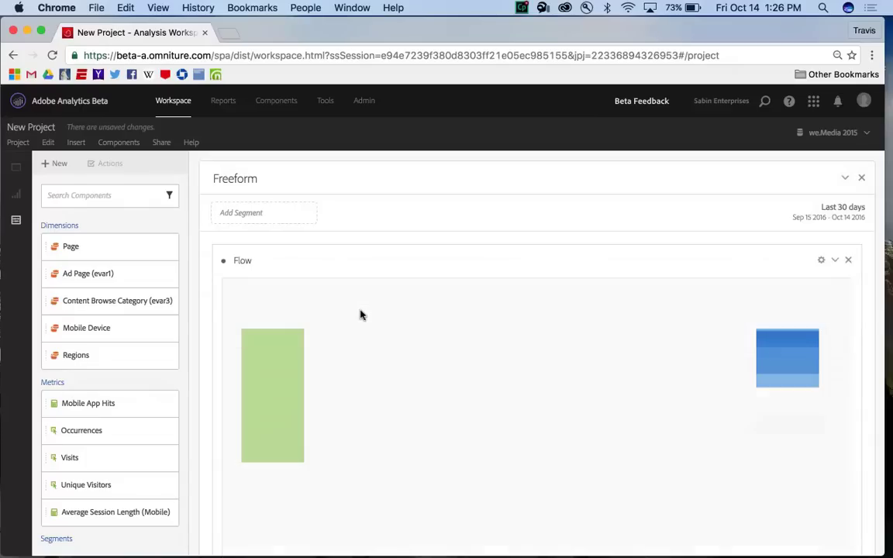
{"action": "scroll", "coordinate": [449, 286], "scroll_direction": "down", "scroll_amount": 2}
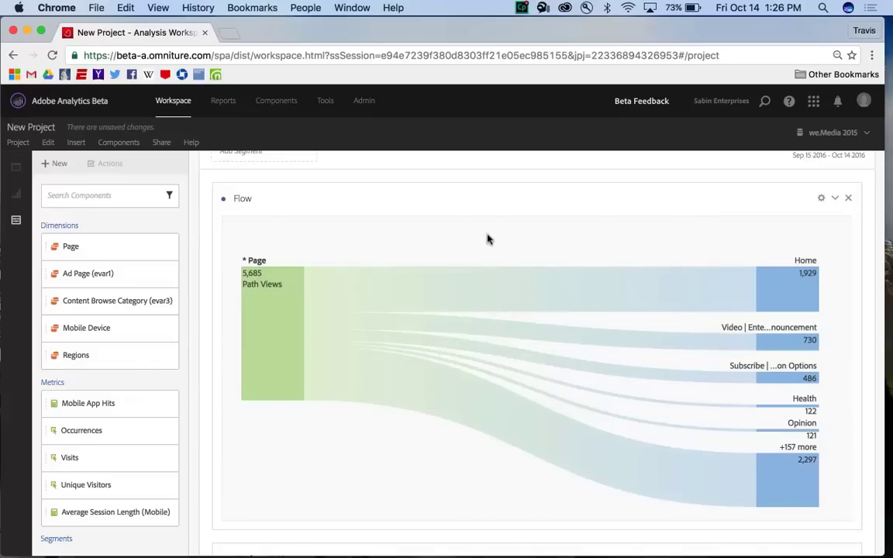
{"action": "mouse_move", "coordinate": [799, 279]}
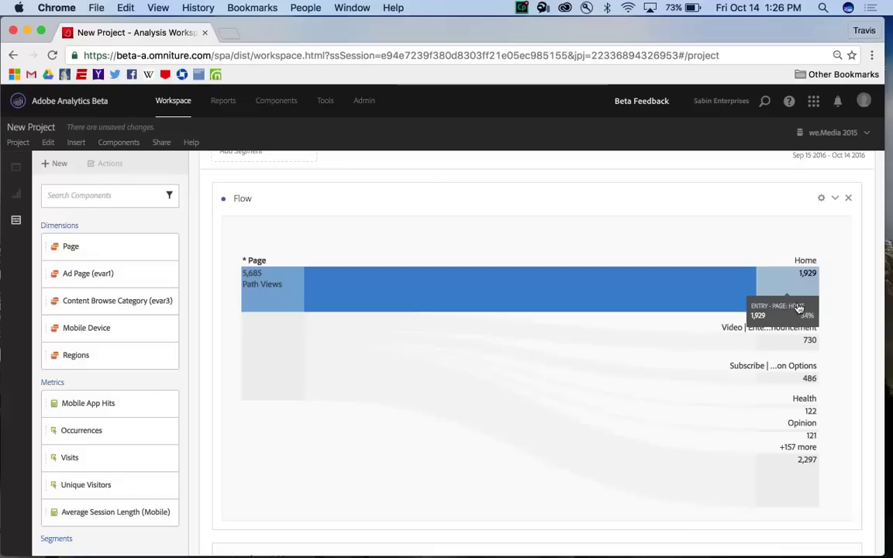
{"action": "mouse_move", "coordinate": [799, 341]}
{"action": "mouse_move", "coordinate": [793, 425]}
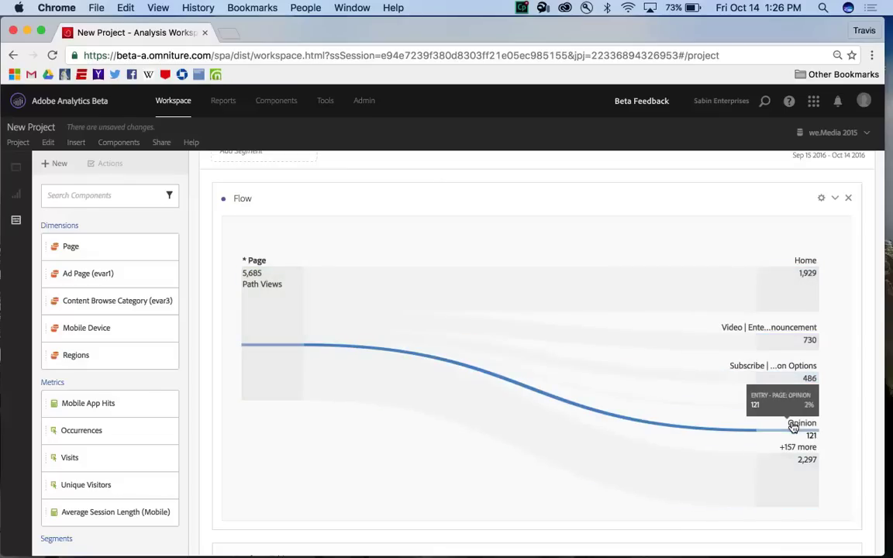
{"action": "mouse_move", "coordinate": [789, 478]}
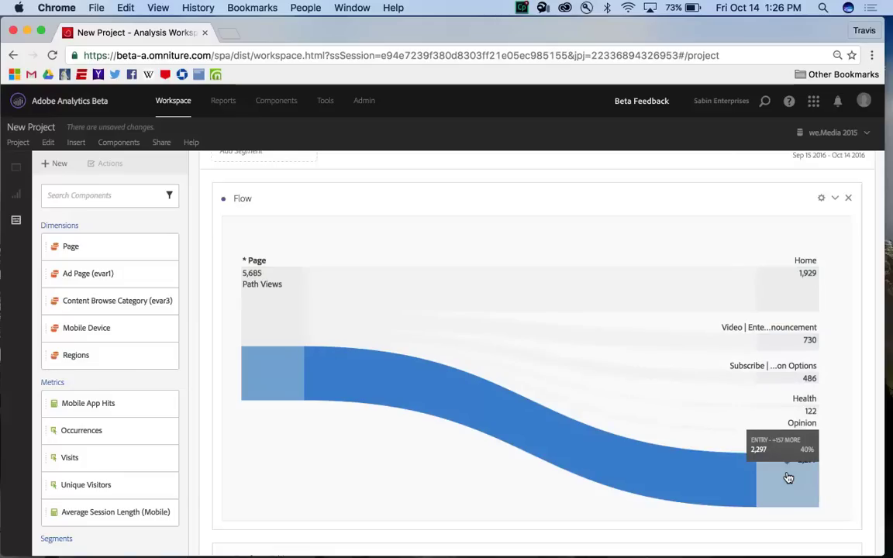
{"action": "scroll", "coordinate": [849, 470], "scroll_direction": "down", "scroll_amount": 1}
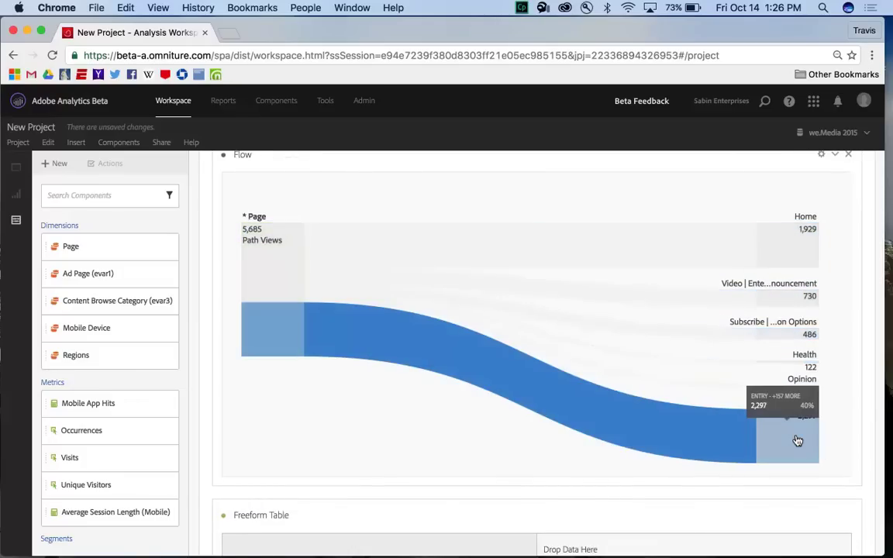
Expand the +157 more entry node into pages like Entertainment | Music and Politics | National
{"action": "left_click", "coordinate": [797, 441]}
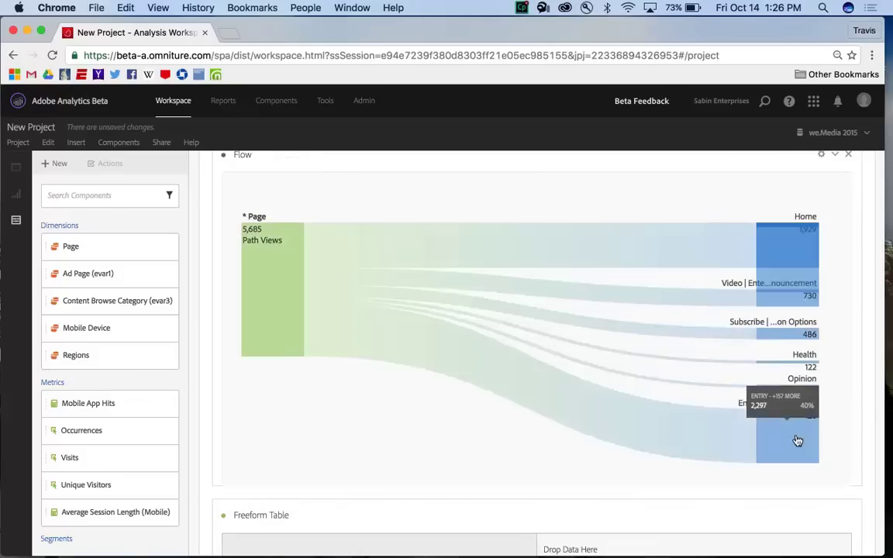
{"action": "scroll", "coordinate": [797, 440], "scroll_direction": "down", "scroll_amount": 1}
{"action": "scroll", "coordinate": [797, 440], "scroll_direction": "down", "scroll_amount": 4}
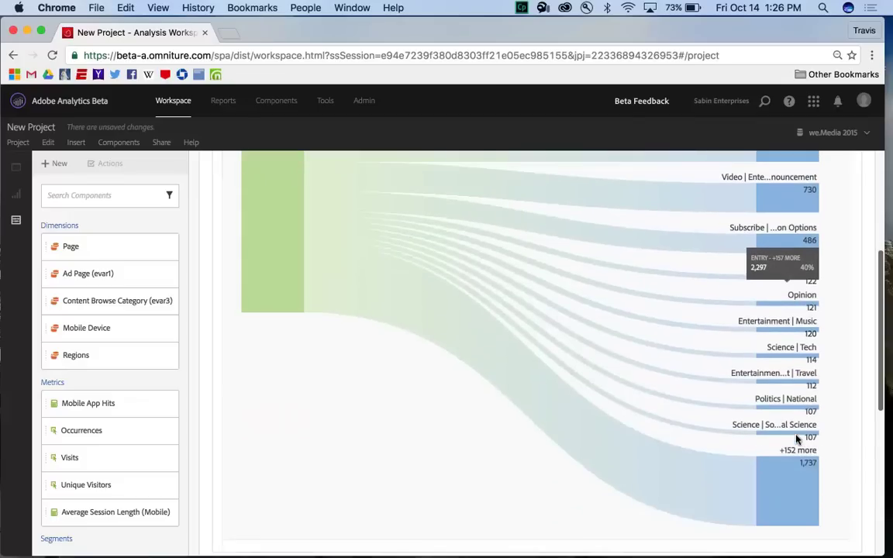
{"action": "scroll", "coordinate": [831, 388], "scroll_direction": "up", "scroll_amount": 2}
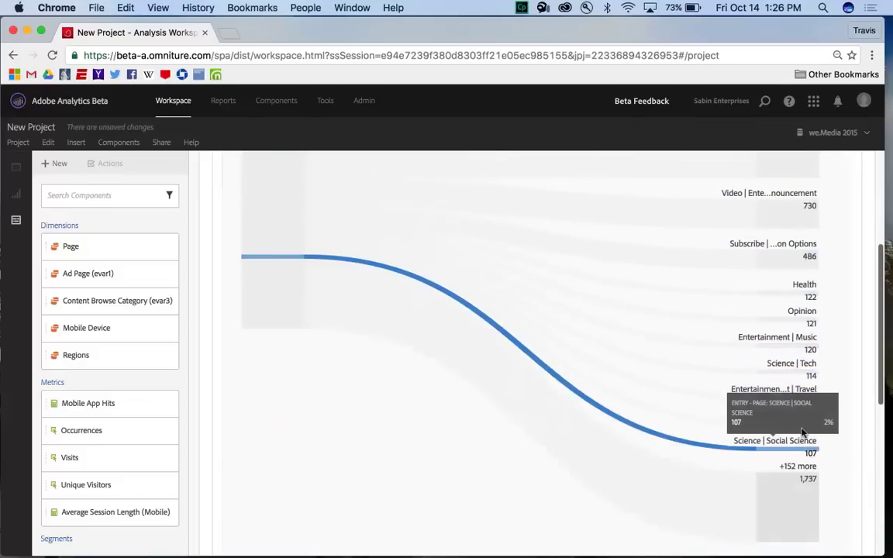
{"action": "scroll", "coordinate": [836, 359], "scroll_direction": "up", "scroll_amount": 1}
{"action": "scroll", "coordinate": [837, 358], "scroll_direction": "up", "scroll_amount": 1}
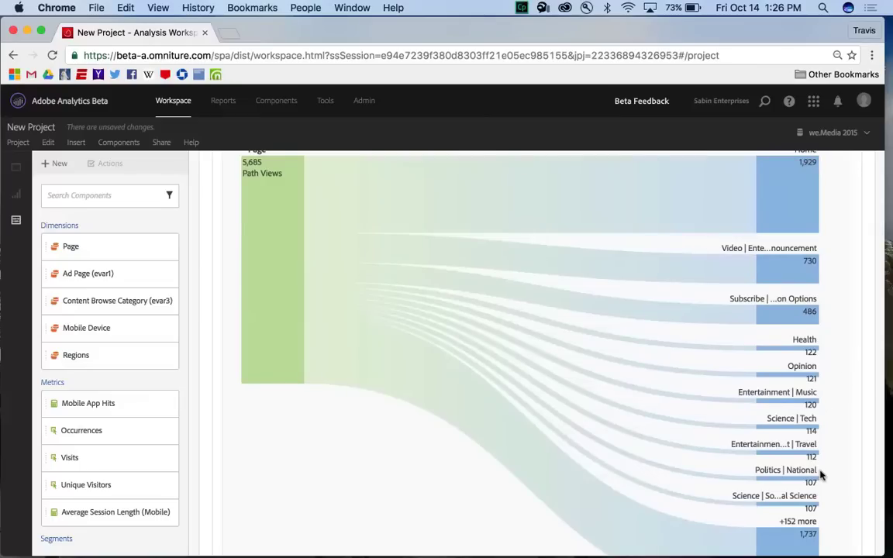
{"action": "scroll", "coordinate": [820, 474], "scroll_direction": "up", "scroll_amount": 2}
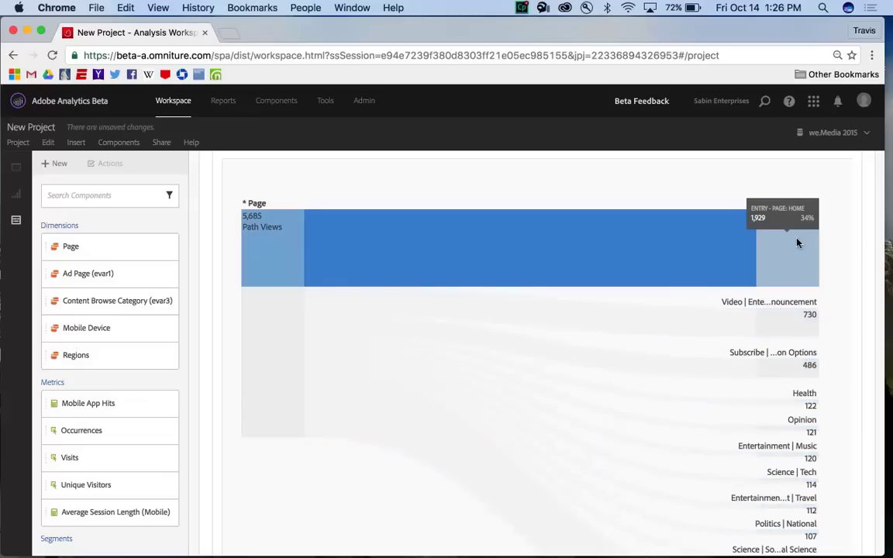
Expand the Home, Video and Subscribe entry nodes, then collapse the Subscribe branches again
{"action": "left_click", "coordinate": [798, 244]}
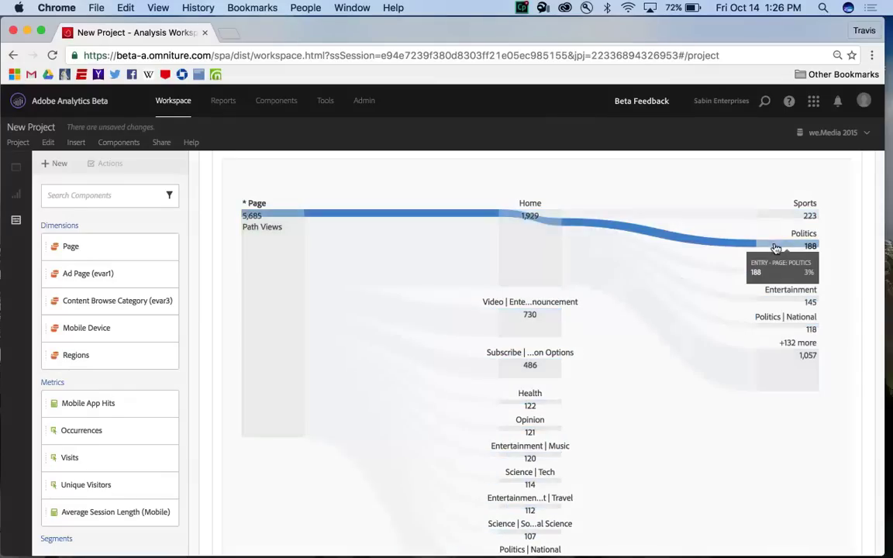
{"action": "left_click", "coordinate": [530, 319]}
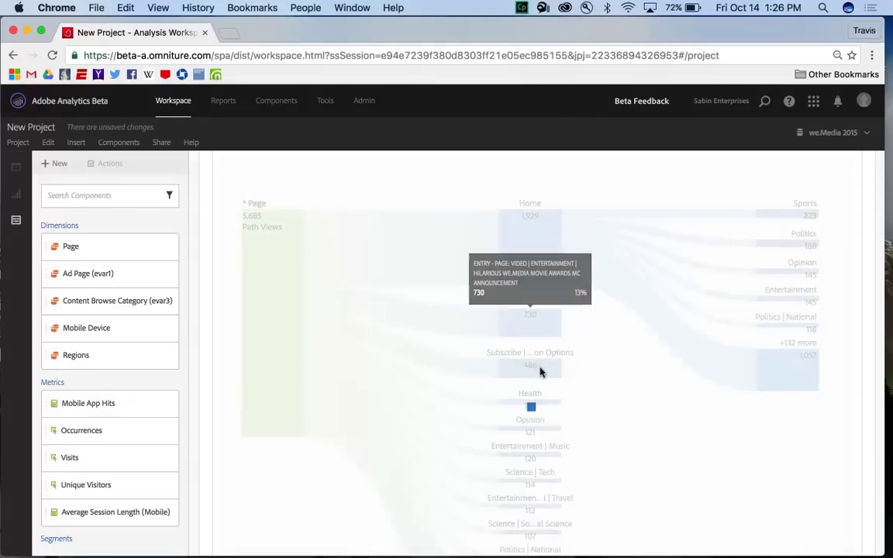
{"action": "left_click", "coordinate": [530, 374]}
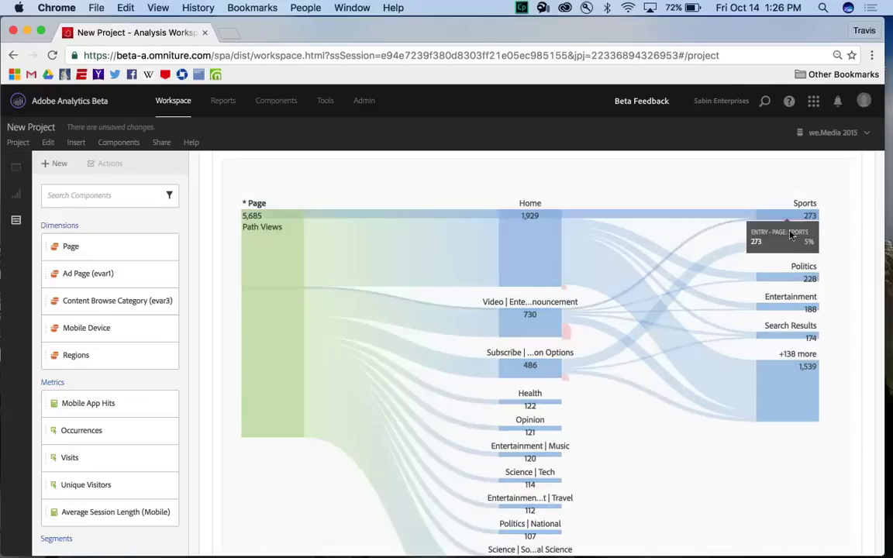
{"action": "left_click", "coordinate": [786, 246]}
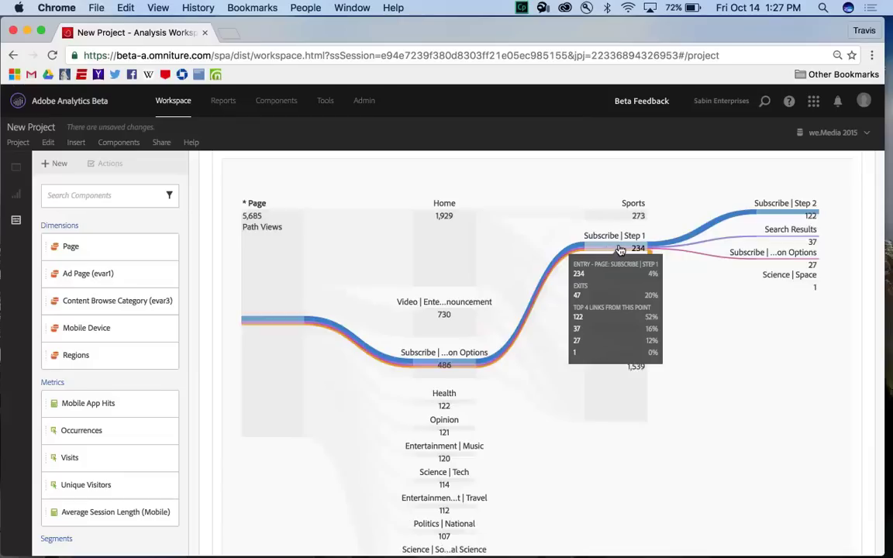
{"action": "left_click", "coordinate": [620, 251]}
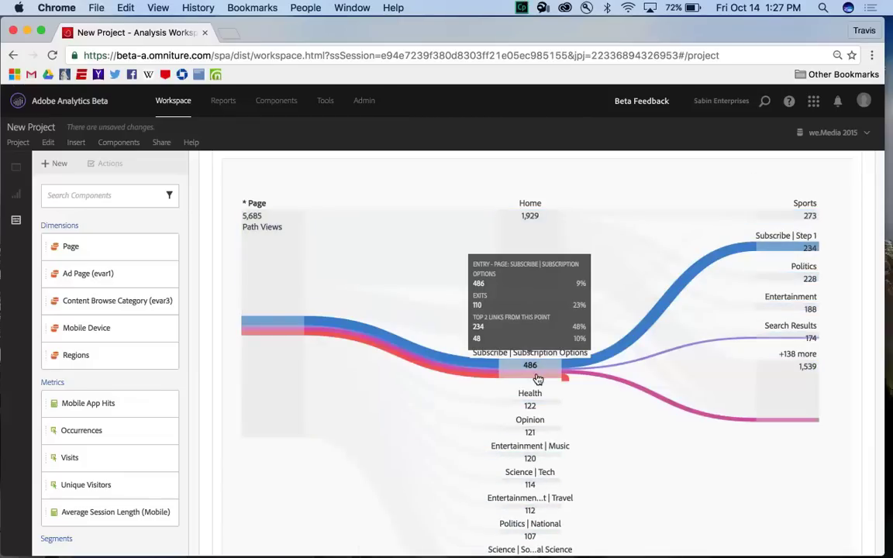
{"action": "left_click", "coordinate": [538, 374]}
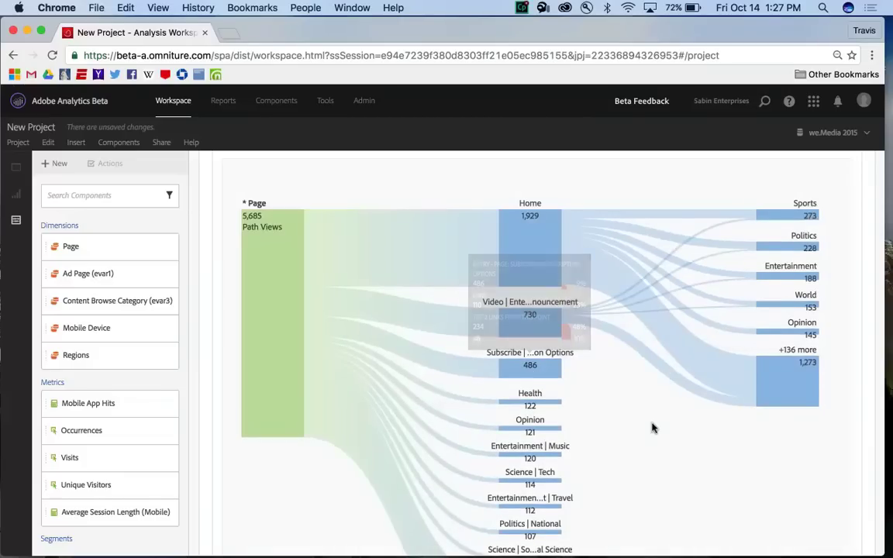
{"action": "scroll", "coordinate": [652, 428], "scroll_direction": "up", "scroll_amount": 2}
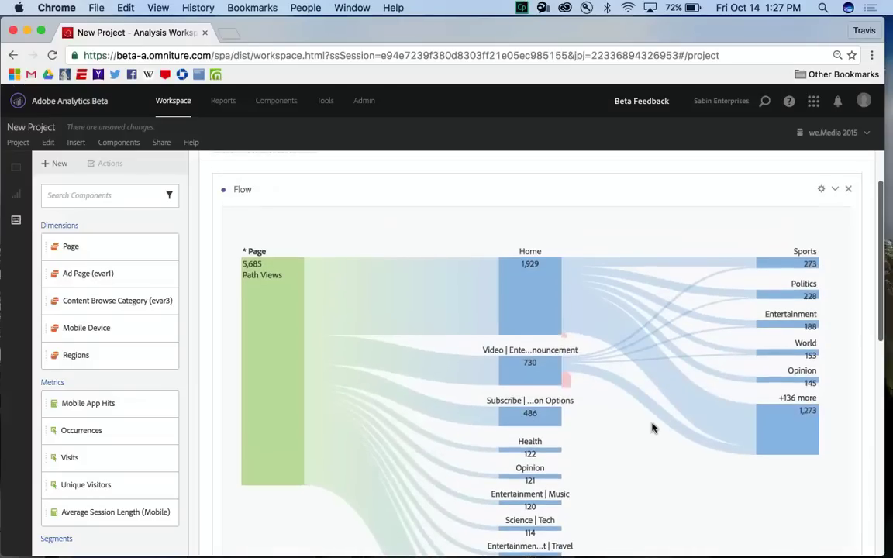
{"action": "mouse_move", "coordinate": [543, 304]}
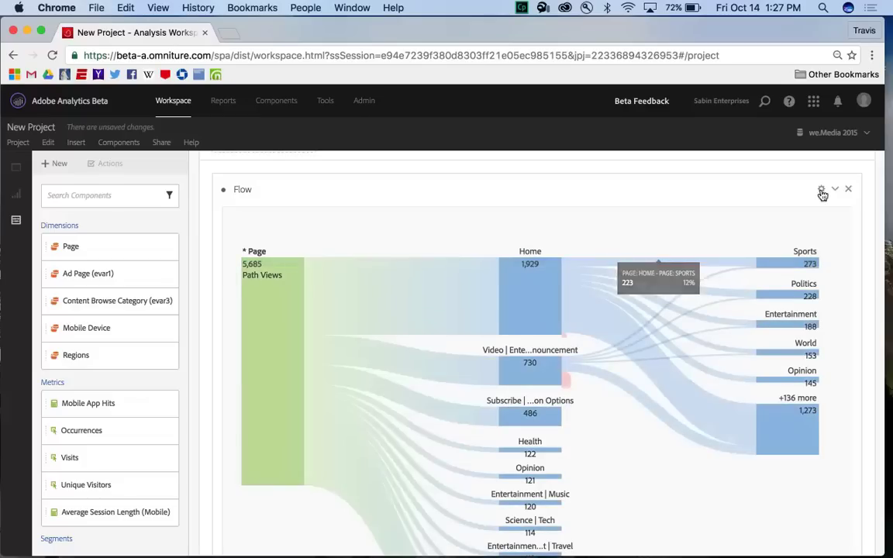
Switch the Flow Container to Visit, updating the flow to 5,743 path views
{"action": "left_click", "coordinate": [823, 191]}
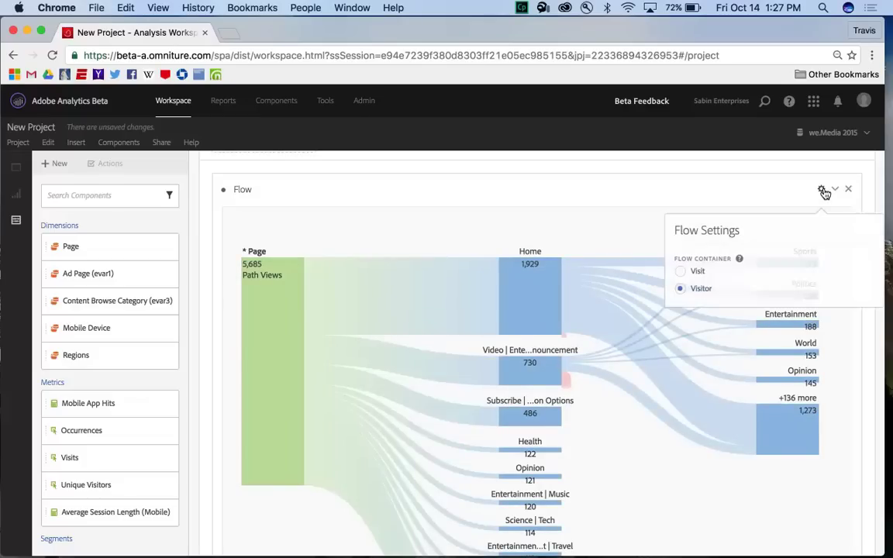
{"action": "left_click", "coordinate": [681, 272]}
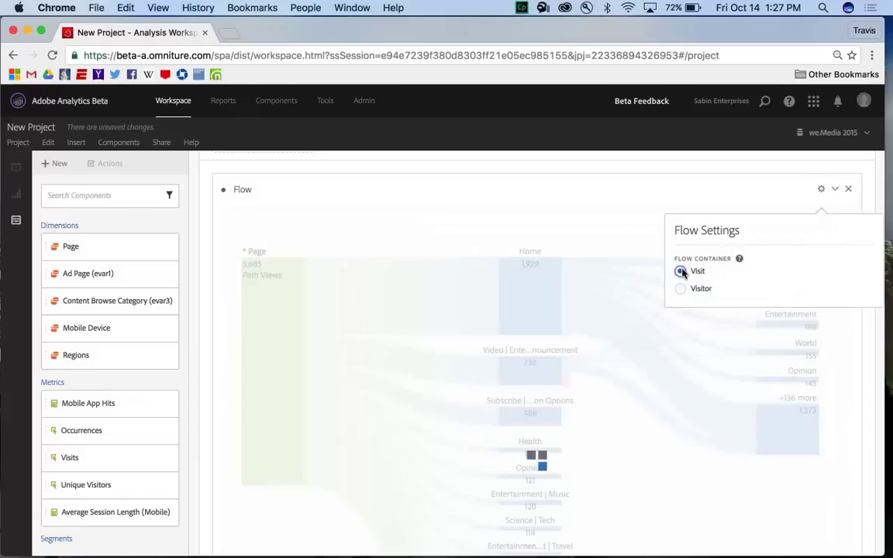
{"action": "left_click", "coordinate": [611, 178]}
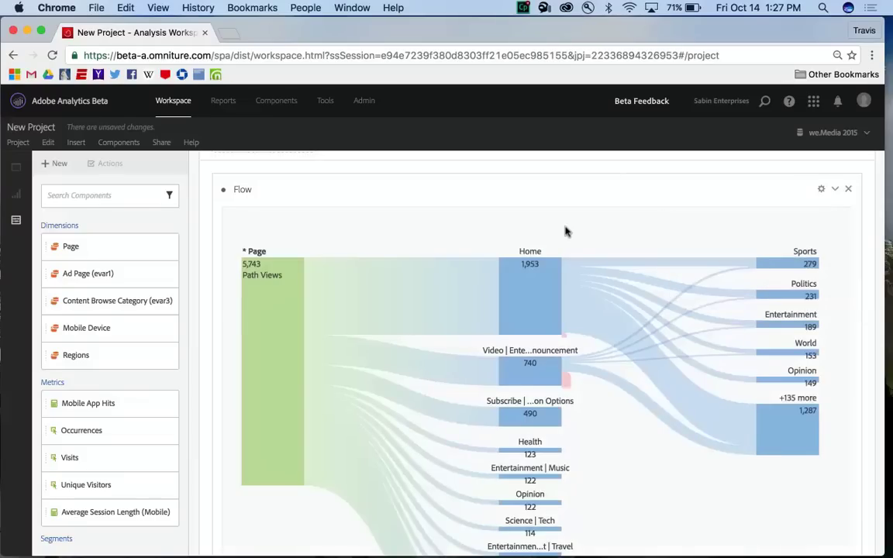
{"action": "right_click", "coordinate": [523, 187]}
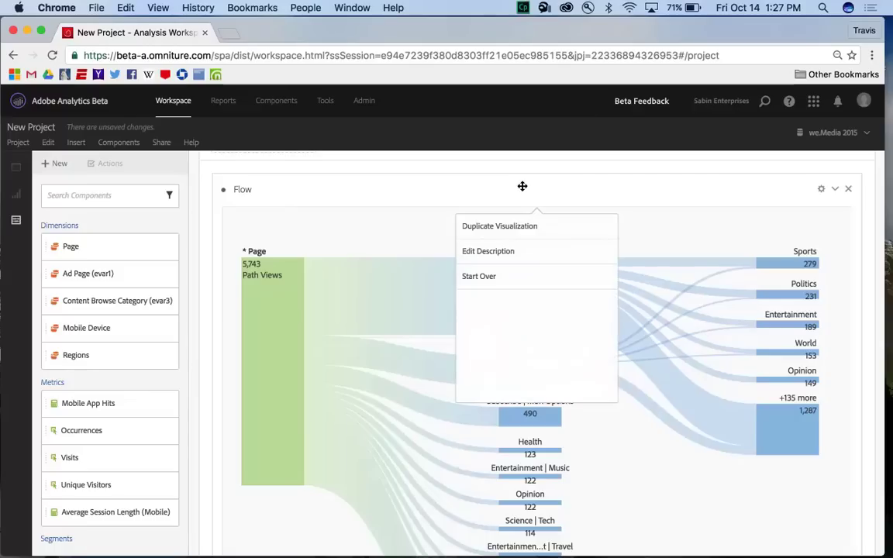
Start the flow over with Page as the exit point, led by a Video page (473)
{"action": "left_click", "coordinate": [493, 279]}
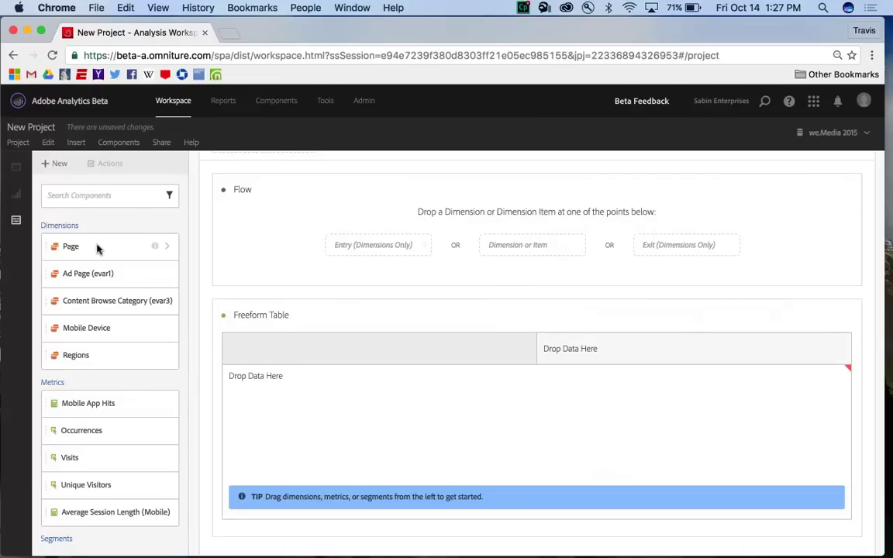
{"action": "left_click_drag", "start_coordinate": [97, 248], "coordinate": [693, 239]}
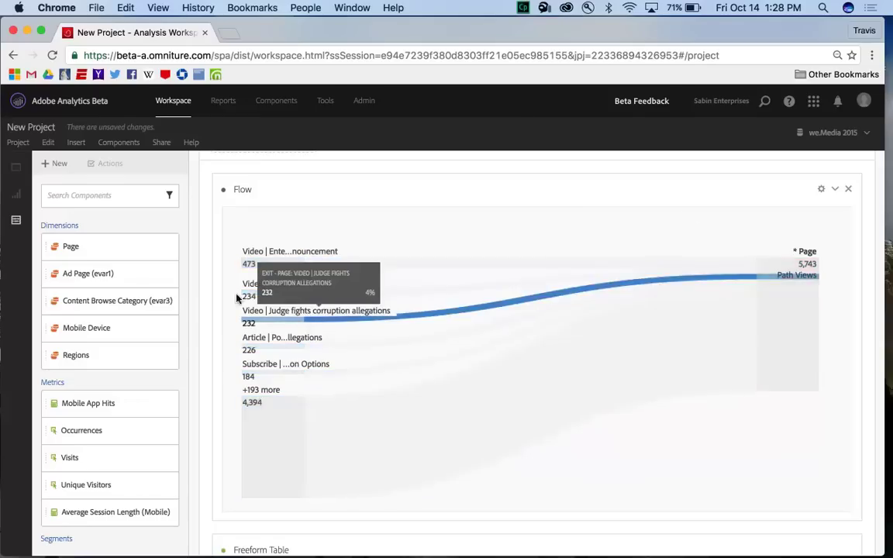
Expand the pages leading into the Video announcement node and the +193 more exit pages
{"action": "left_click", "coordinate": [255, 263]}
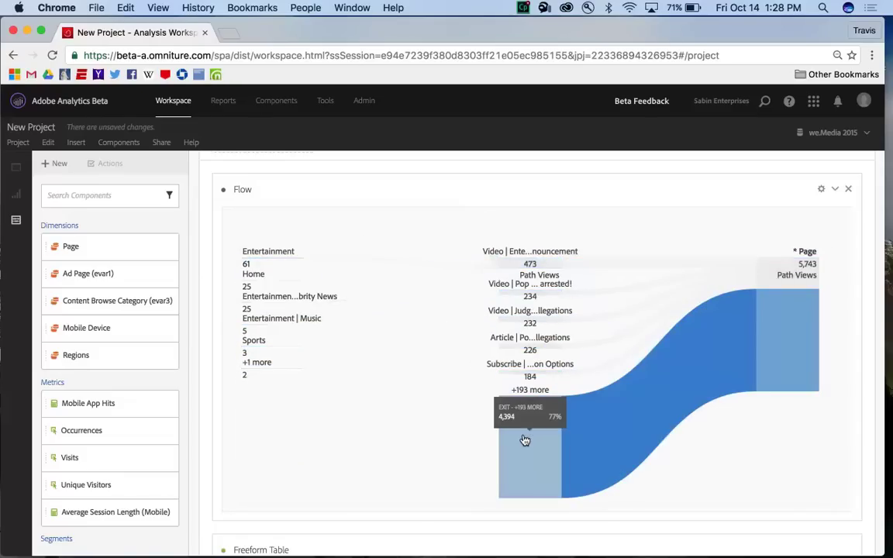
{"action": "left_click", "coordinate": [524, 440]}
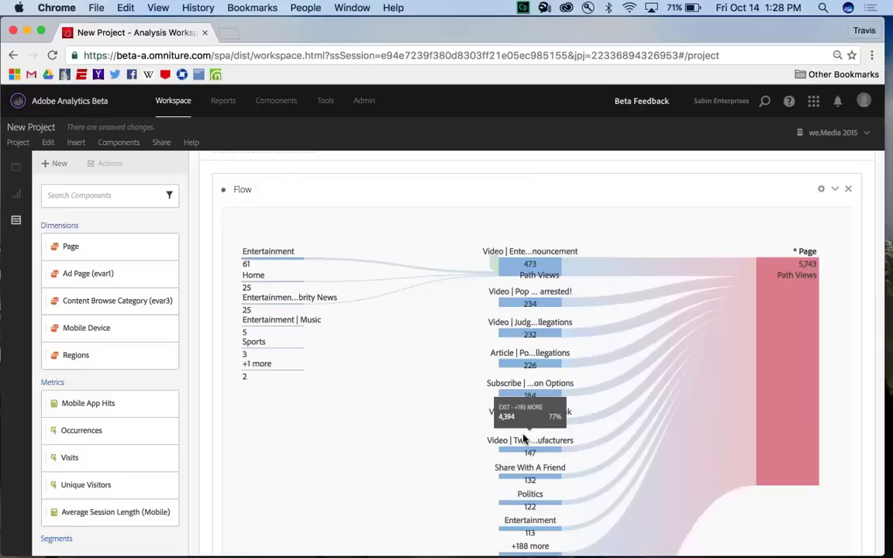
{"action": "scroll", "coordinate": [525, 440], "scroll_direction": "down", "scroll_amount": 2}
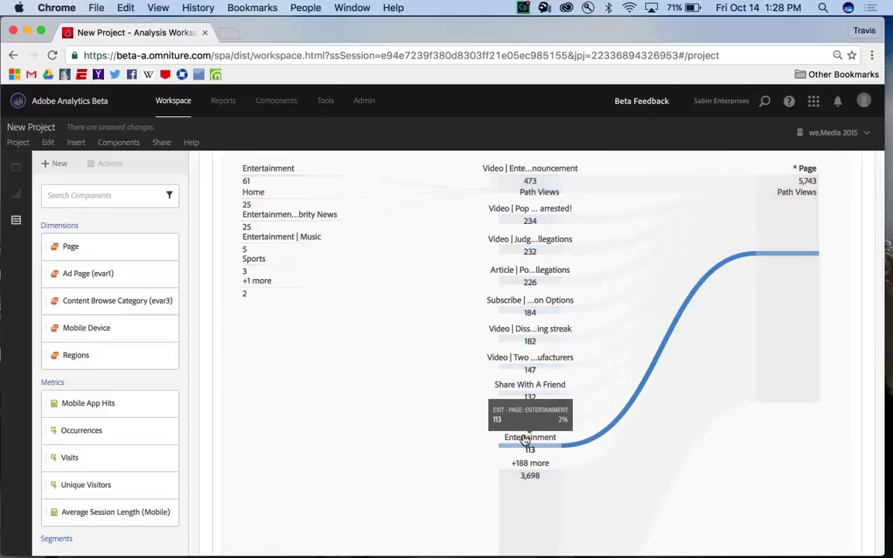
{"action": "scroll", "coordinate": [525, 439], "scroll_direction": "up", "scroll_amount": 2}
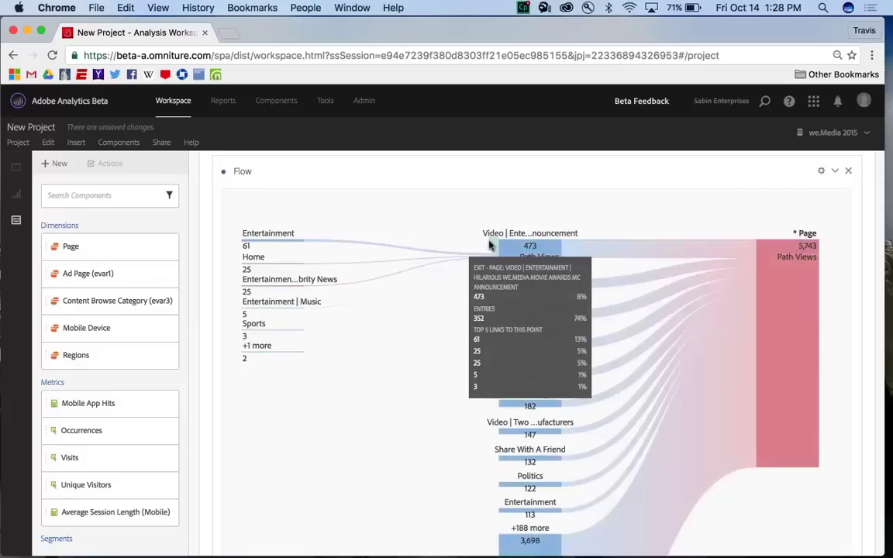
{"action": "mouse_move", "coordinate": [509, 250]}
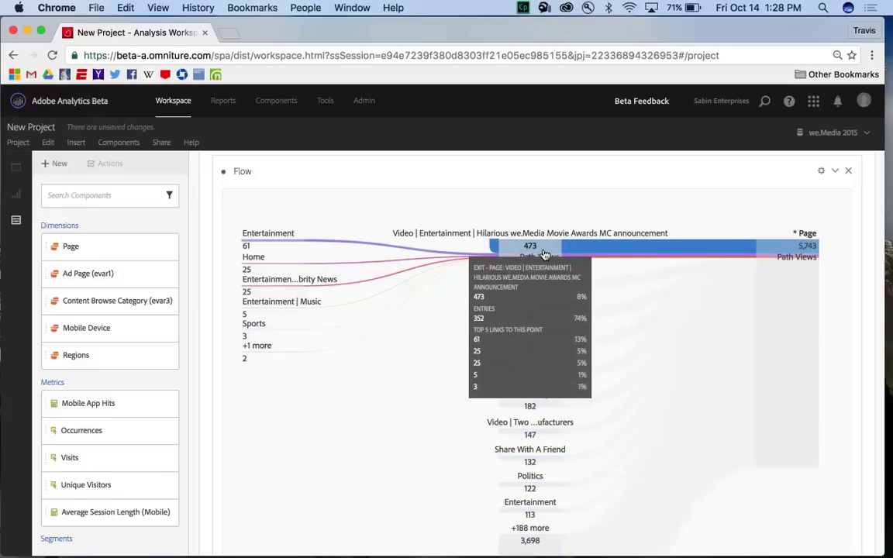
{"action": "scroll", "coordinate": [522, 183], "scroll_direction": "up", "scroll_amount": 2}
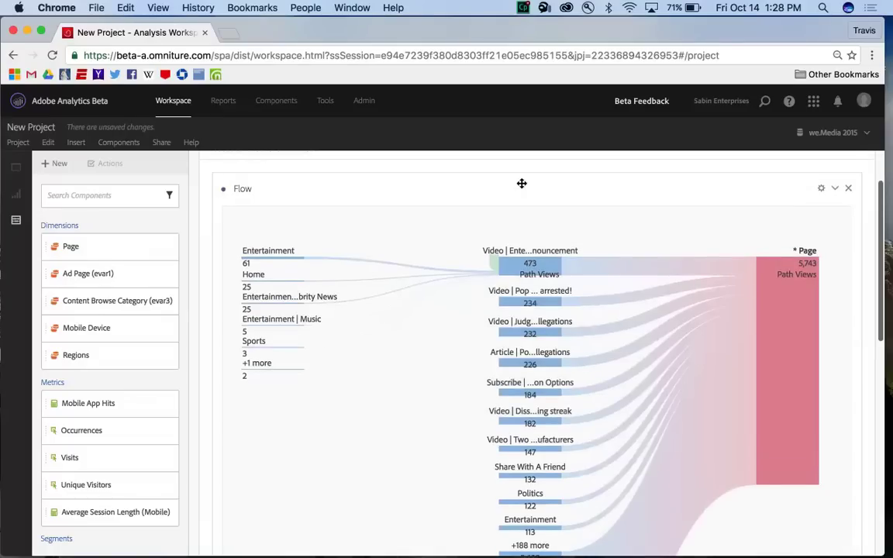
Start the flow over with Page as the middle item, centred on Home (2,662 path views)
{"action": "right_click", "coordinate": [522, 183]}
{"action": "left_click", "coordinate": [497, 273]}
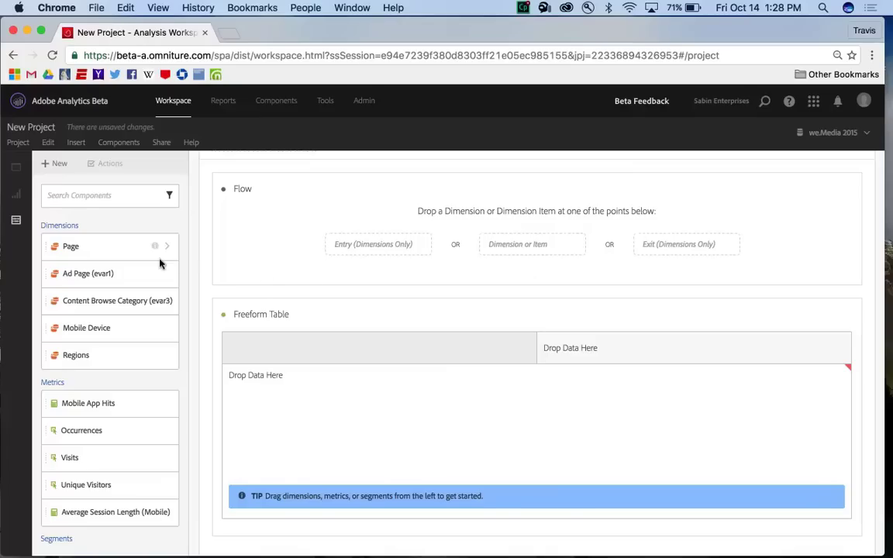
{"action": "left_click_drag", "start_coordinate": [85, 249], "coordinate": [505, 245]}
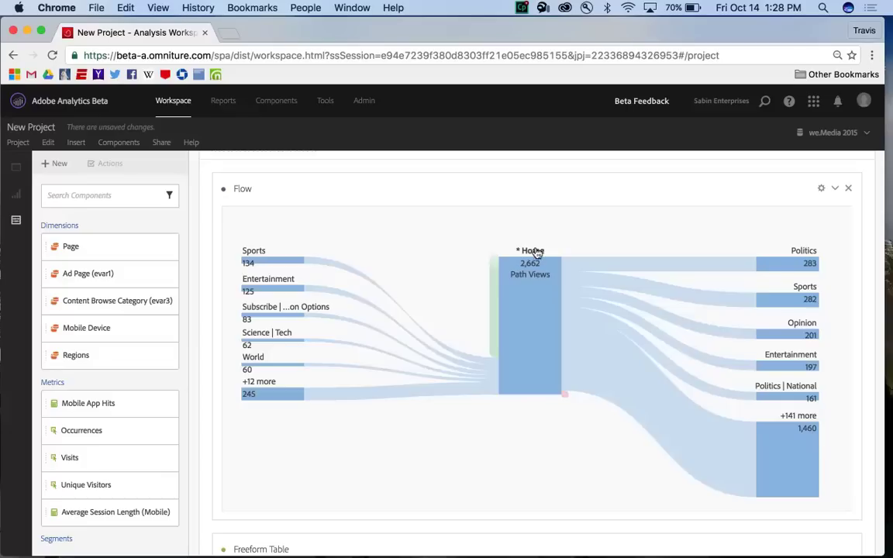
Expand the pages visited after Sports, then collapse them again
{"action": "mouse_move", "coordinate": [523, 256]}
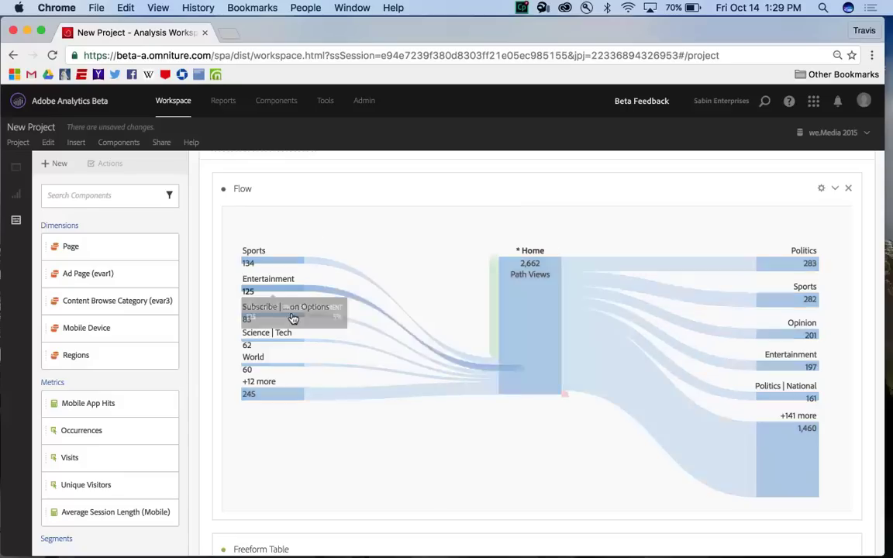
{"action": "mouse_move", "coordinate": [288, 353]}
{"action": "mouse_move", "coordinate": [496, 331]}
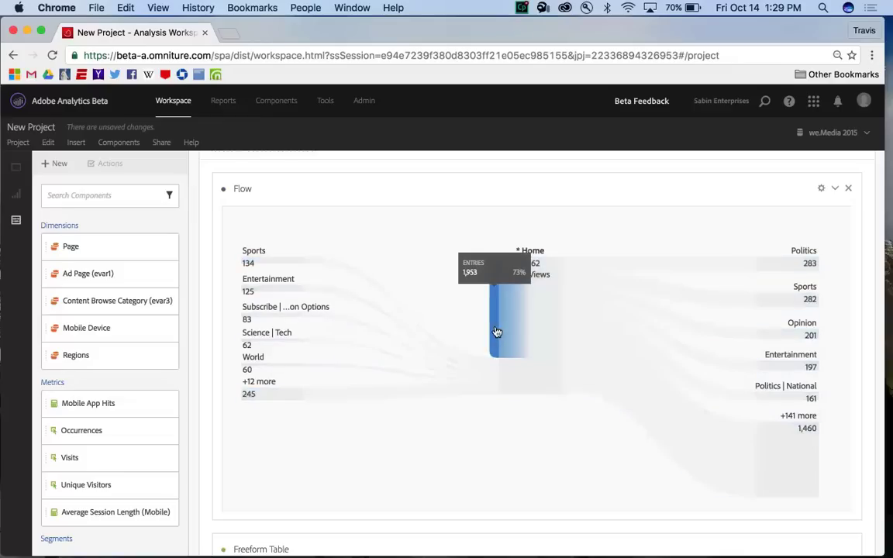
{"action": "mouse_move", "coordinate": [590, 413]}
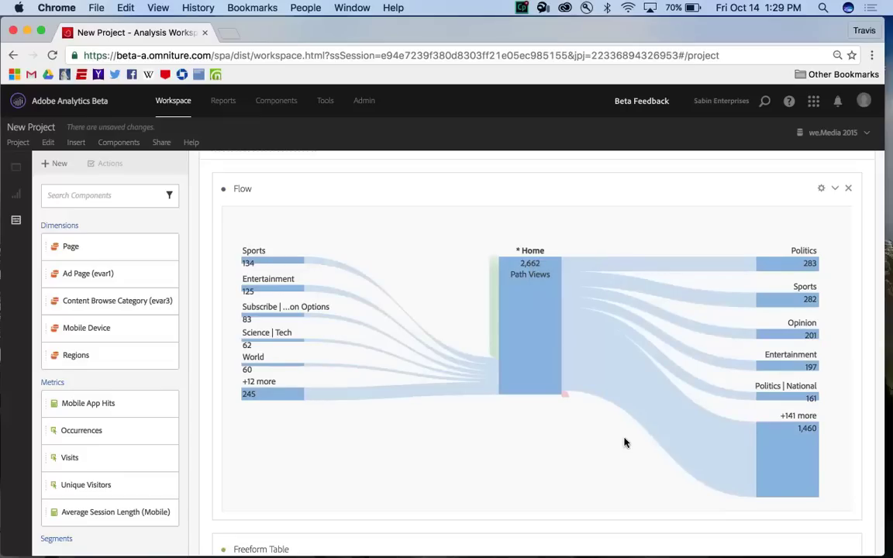
{"action": "left_click", "coordinate": [801, 301]}
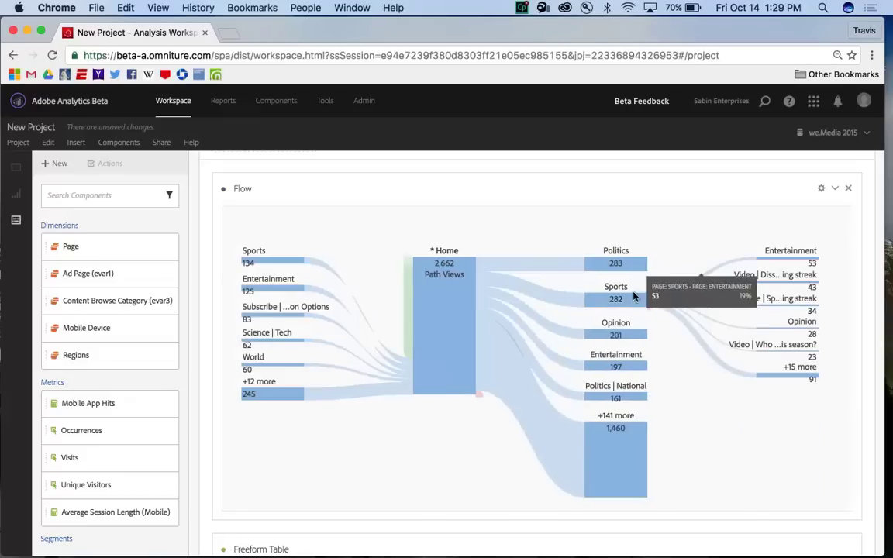
{"action": "left_click", "coordinate": [624, 296]}
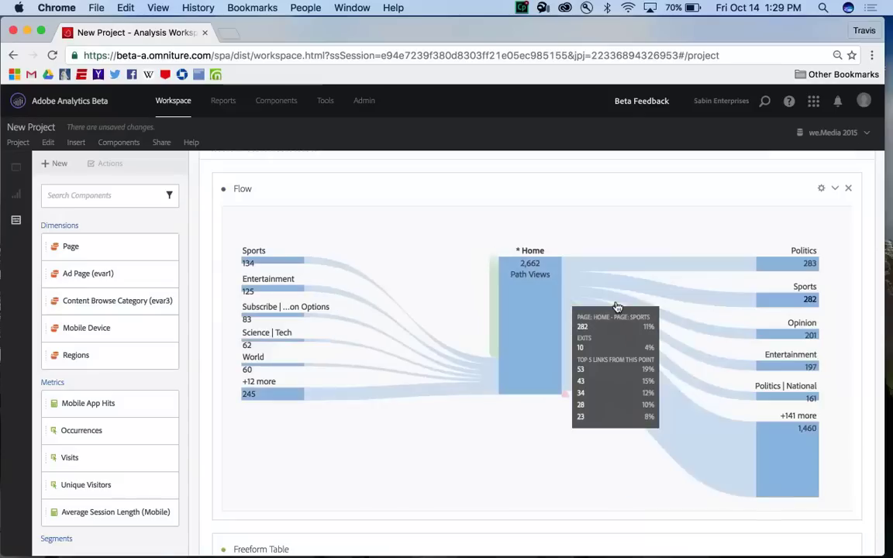
Extend the flow backwards from Sports through Share With A Friend (18)
{"action": "left_click", "coordinate": [246, 262]}
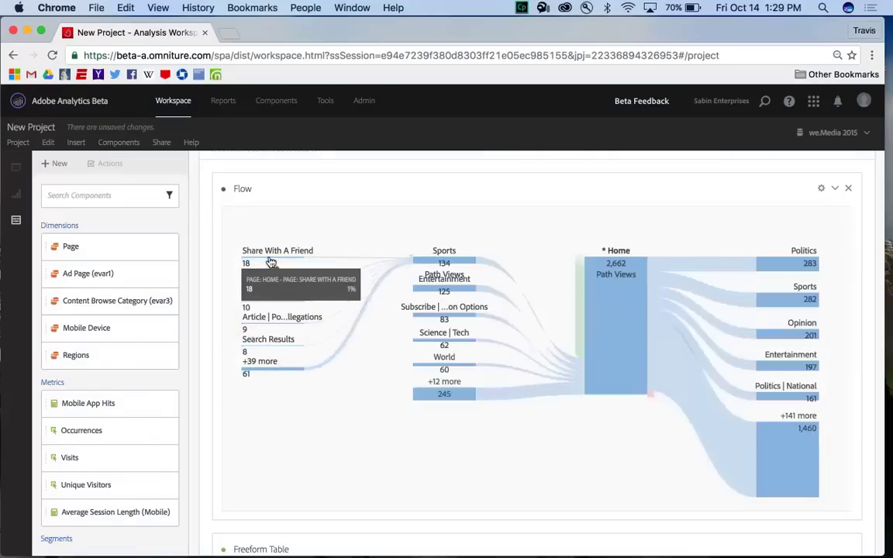
{"action": "left_click", "coordinate": [272, 262]}
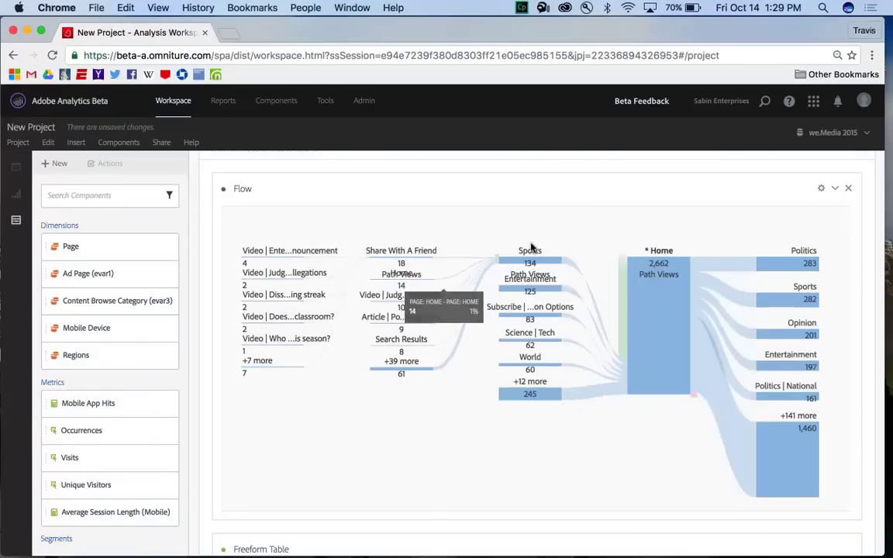
{"action": "mouse_move", "coordinate": [641, 297]}
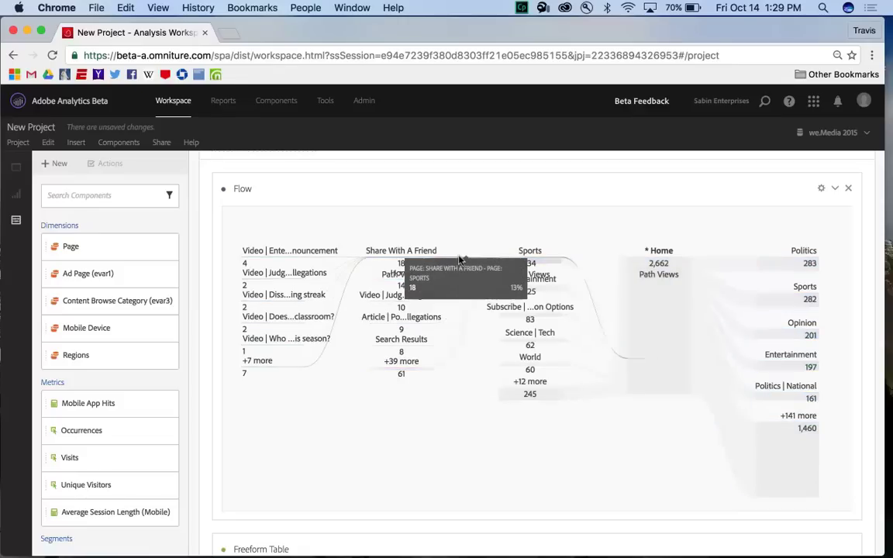
{"action": "mouse_move", "coordinate": [350, 280]}
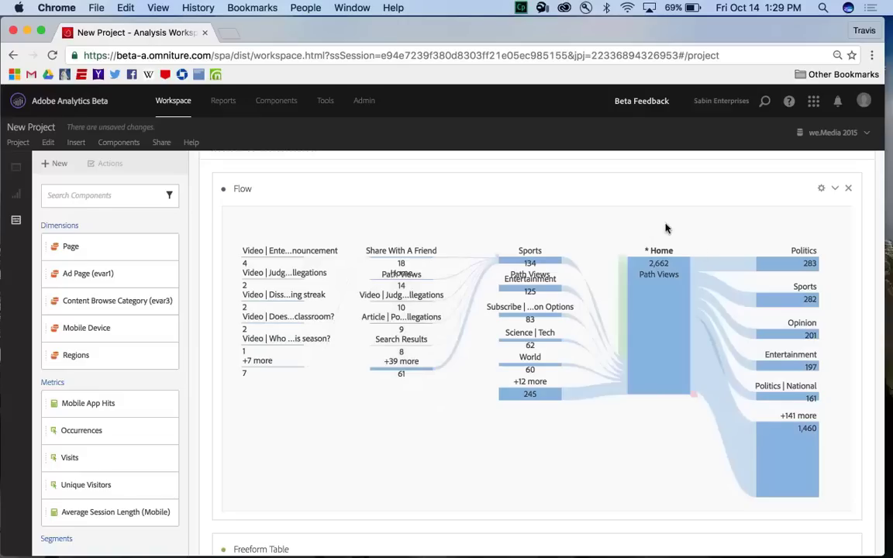
Start the flow over centred on the Sports page value, showing 1,606 path views
{"action": "right_click", "coordinate": [591, 198]}
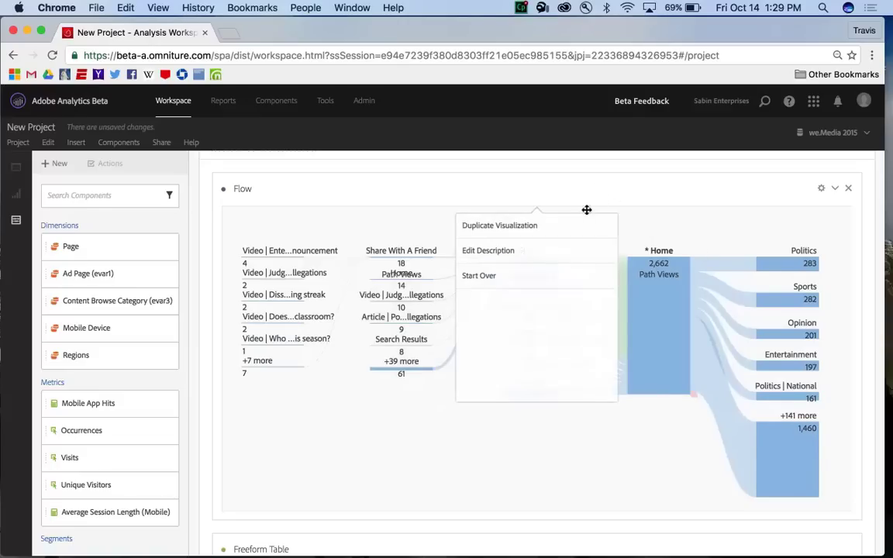
{"action": "left_click", "coordinate": [524, 275]}
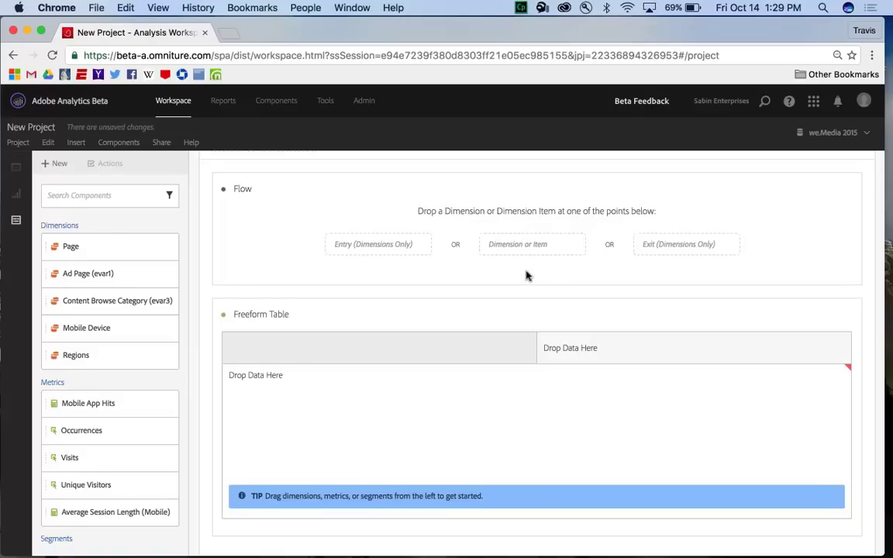
{"action": "left_click", "coordinate": [170, 246]}
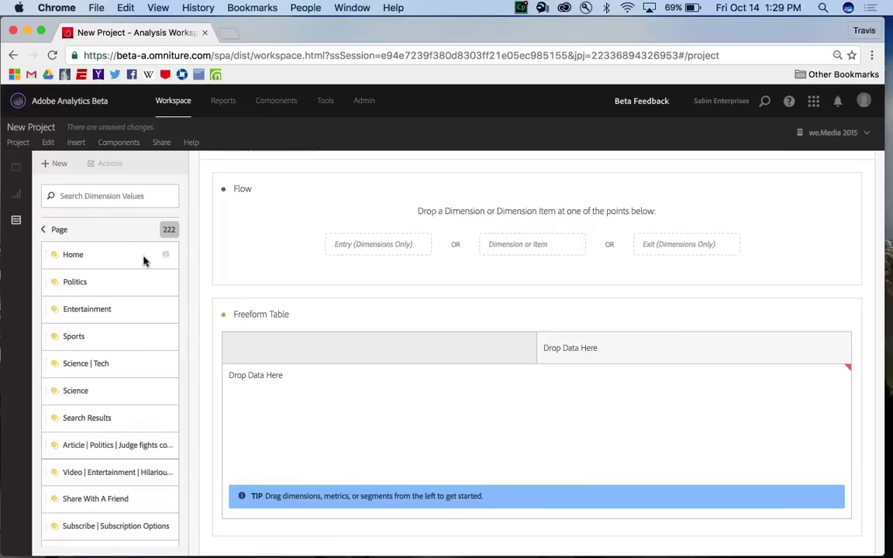
{"action": "left_click_drag", "start_coordinate": [104, 338], "coordinate": [532, 238]}
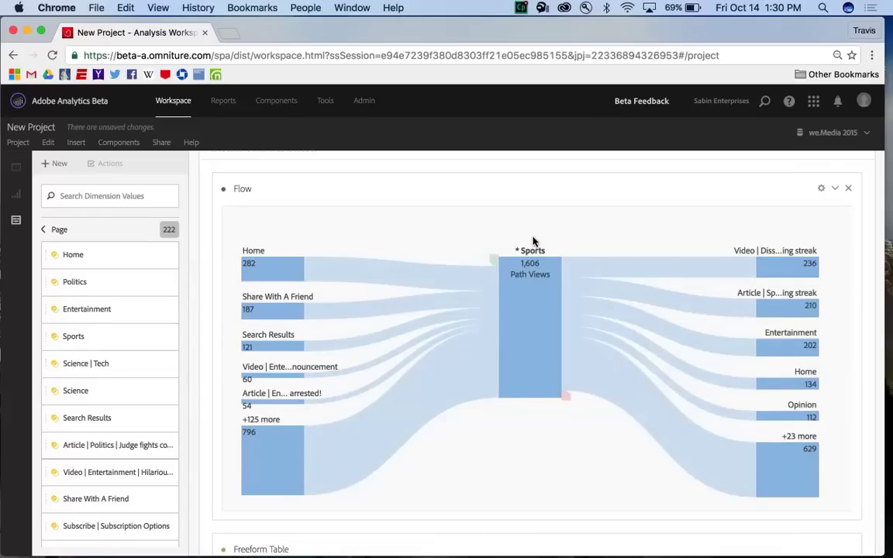
Expand the Video | Dissemblers losing-streak node (236) to reveal next pages, led by Share With A Friend (22)
{"action": "mouse_move", "coordinate": [535, 269]}
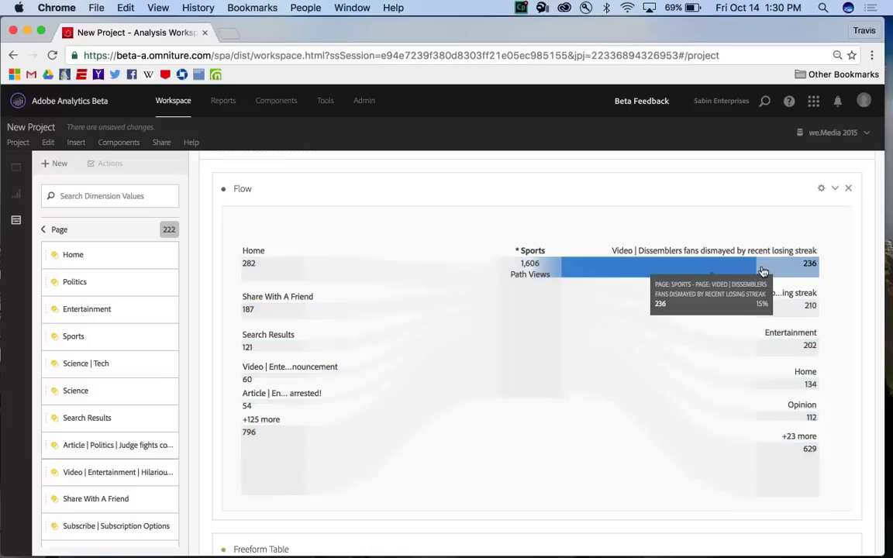
{"action": "left_click", "coordinate": [762, 270]}
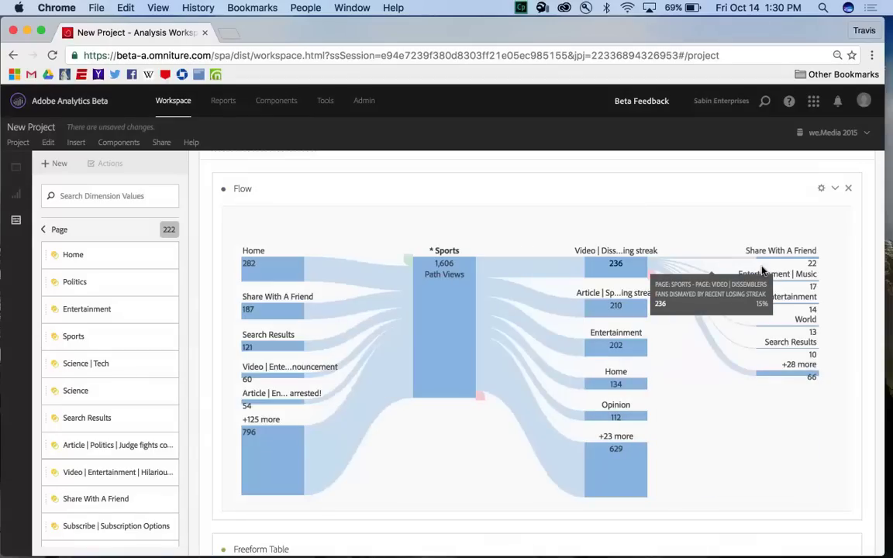